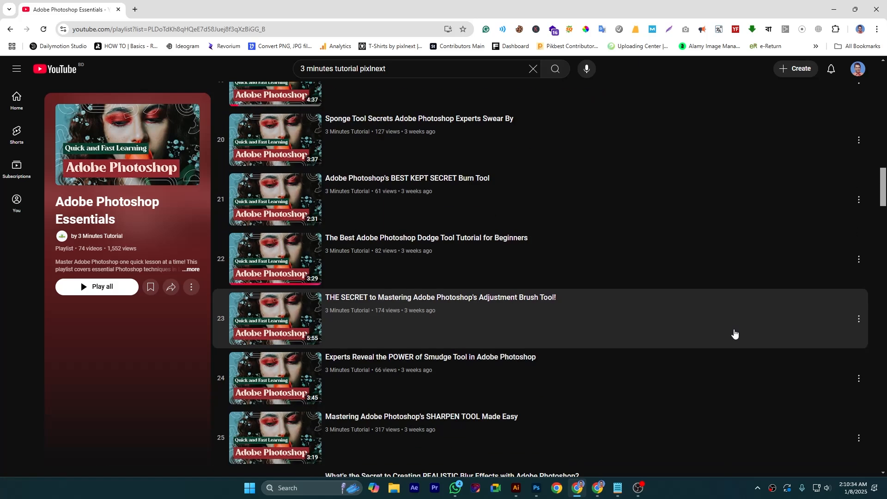
{"action": "scroll", "coordinate": [735, 334], "scroll_direction": "down", "scroll_amount": 5}
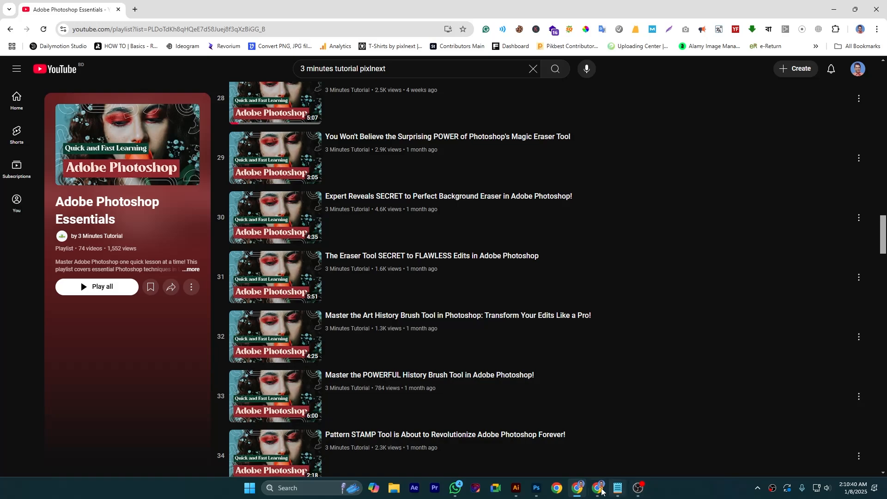
Switch from the browser playlist to Photoshop and make the Shape 53 1 copy layer active
{"action": "left_click", "coordinate": [535, 488]}
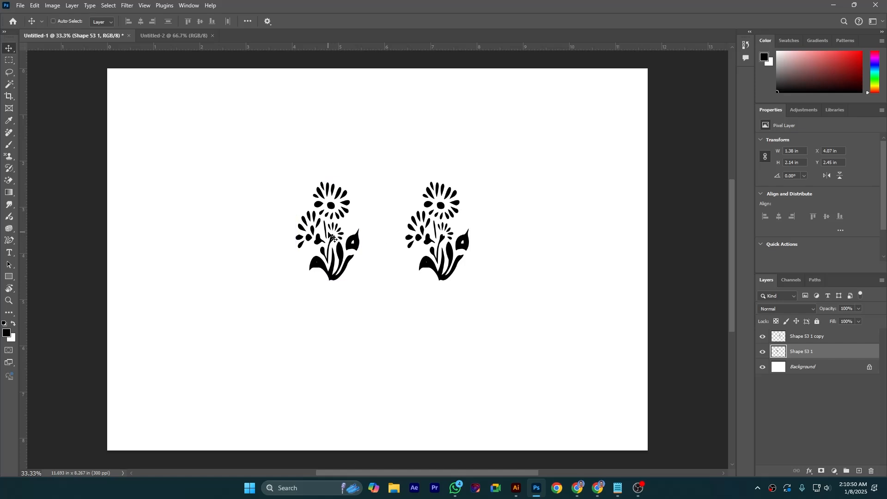
{"action": "left_click", "coordinate": [807, 338]}
{"action": "left_click", "coordinate": [36, 8]}
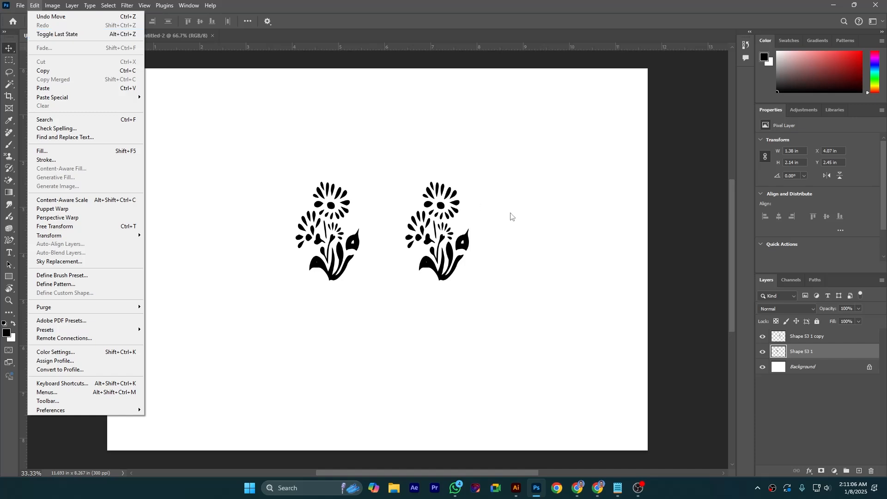
{"action": "left_click", "coordinate": [815, 346]}
{"action": "left_click", "coordinate": [827, 338]}
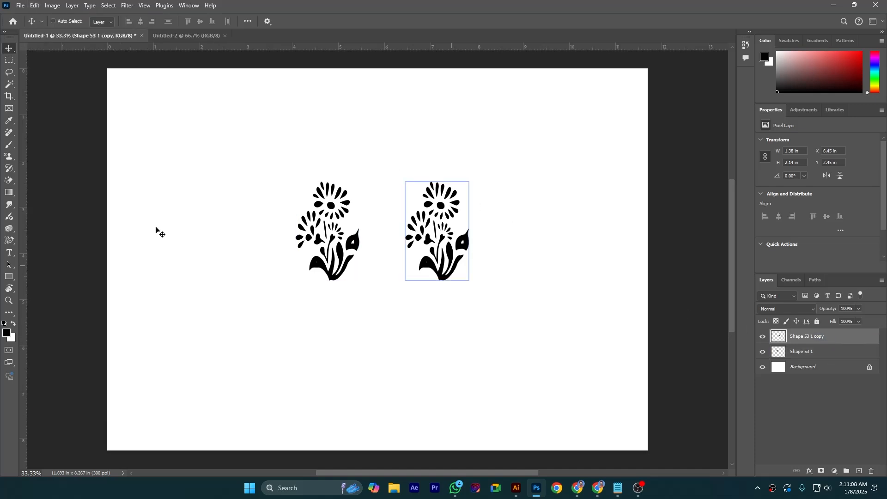
Draw an unfilled, black-stroked rectangle about 422 × 380 px in the canvas's upper-left area, and undo and redo it
{"action": "left_click", "coordinate": [9, 277]}
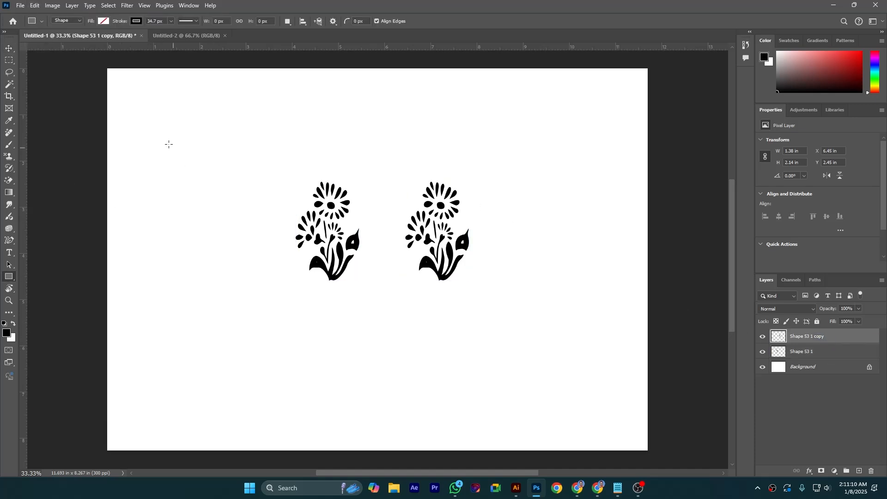
{"action": "left_click_drag", "start_coordinate": [174, 126], "coordinate": [239, 184]}
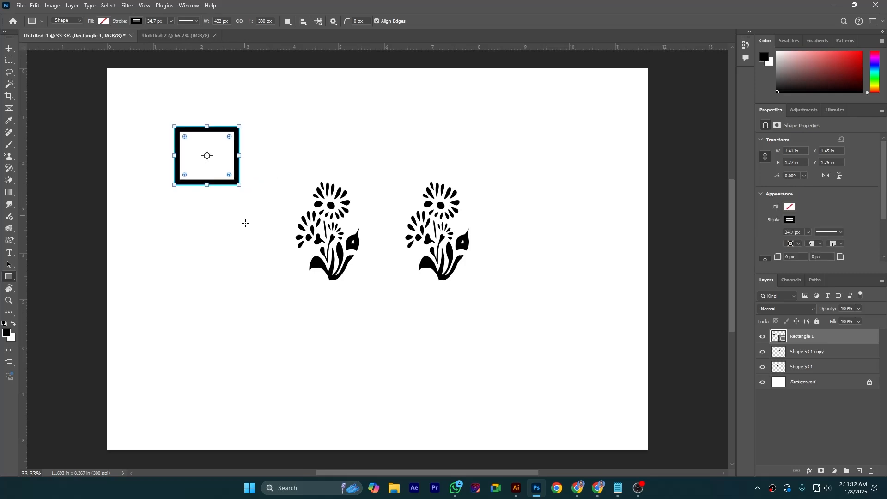
{"action": "left_click", "coordinate": [38, 8]}
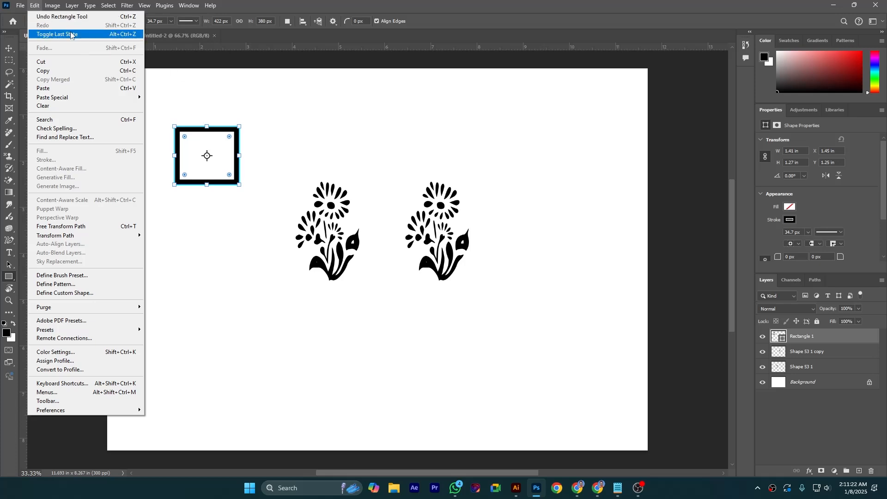
{"action": "left_click", "coordinate": [56, 17]}
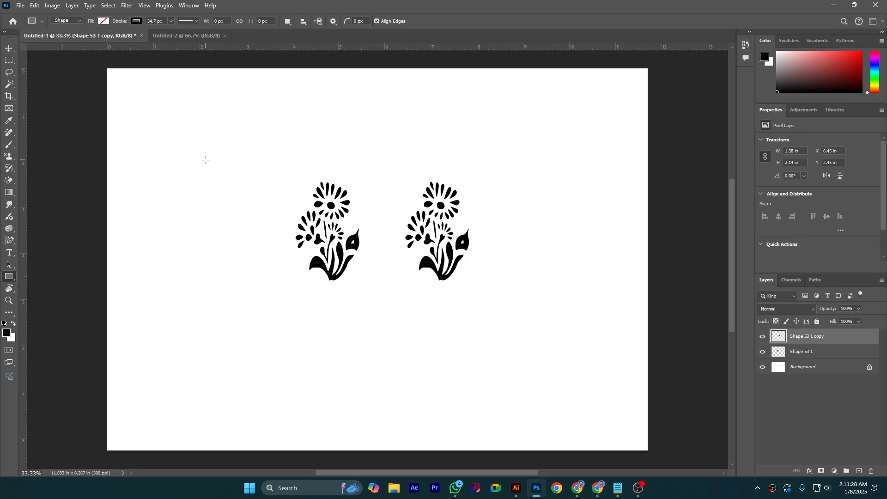
{"action": "key", "text": "ctrl+shift+z"}
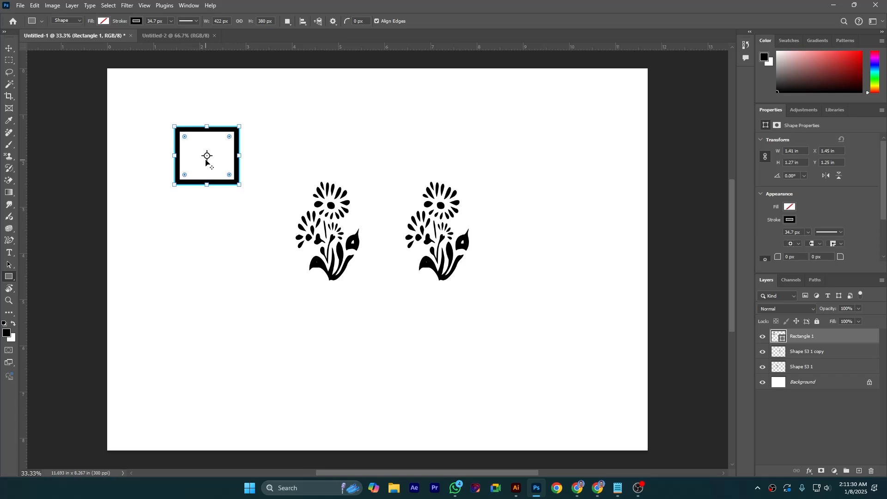
Undo the rectangle drawing once more and bring the rectangle back
{"action": "left_click", "coordinate": [34, 5]}
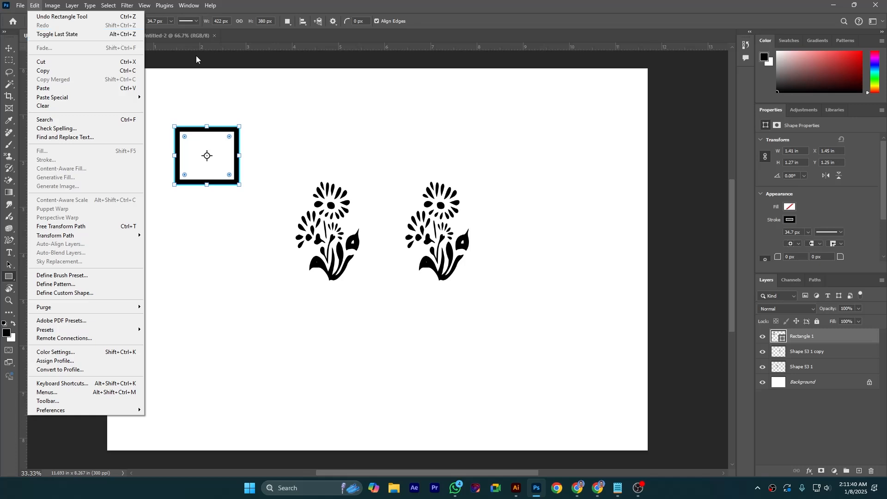
{"action": "left_click", "coordinate": [257, 104]}
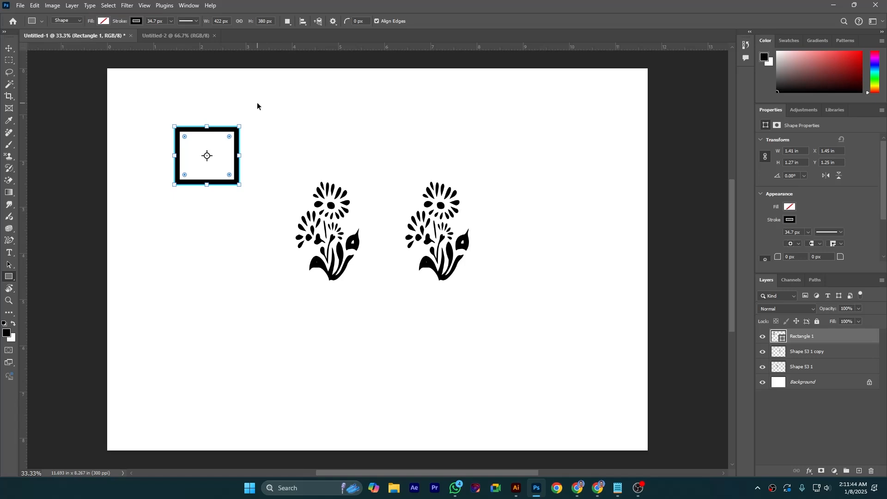
{"action": "key", "text": "ctrl+z"}
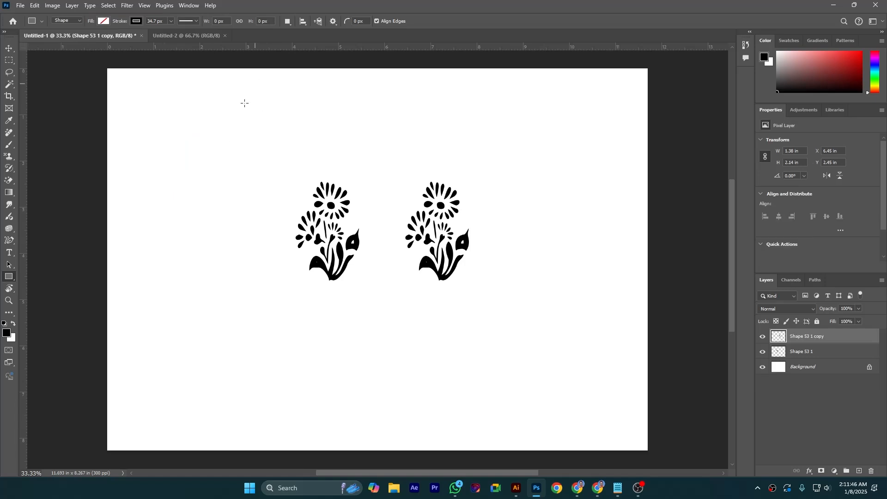
{"action": "left_click", "coordinate": [37, 6]}
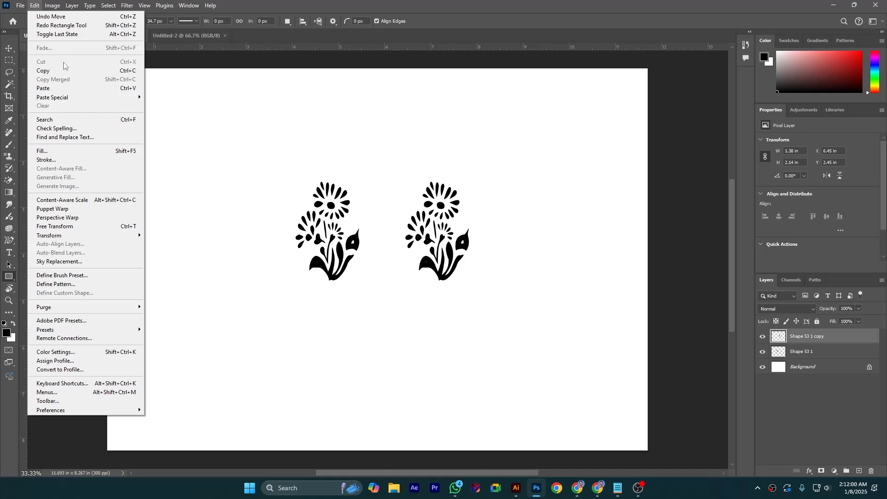
{"action": "left_click", "coordinate": [226, 133]}
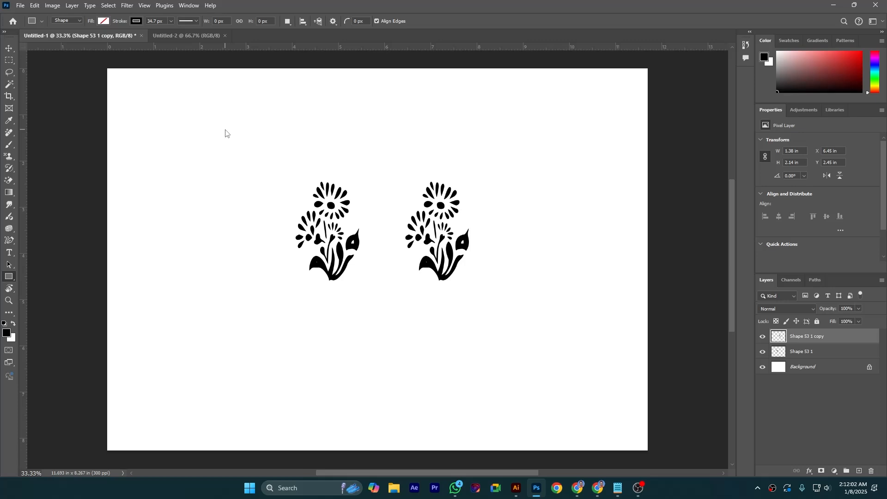
{"action": "key", "text": "ctrl+z"}
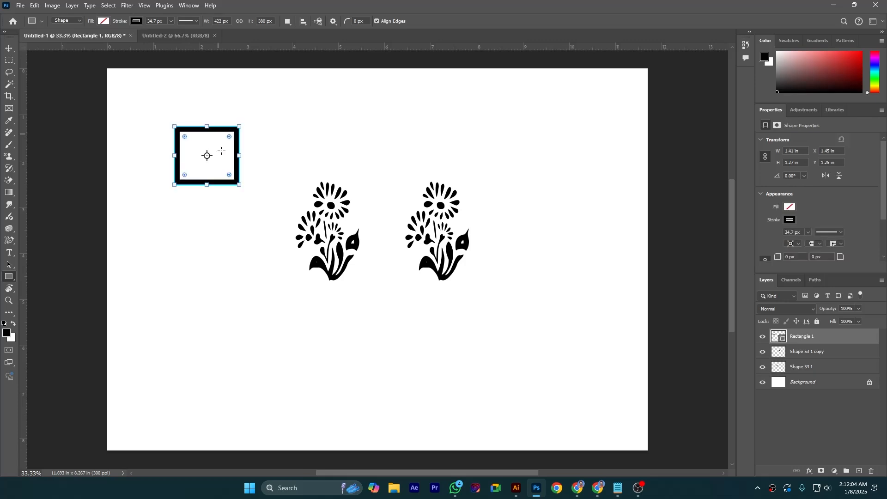
Cut the rectangle, try pasting it onto the Shape 53 1 copy layer, and undo the paste
{"action": "left_click", "coordinate": [34, 5]}
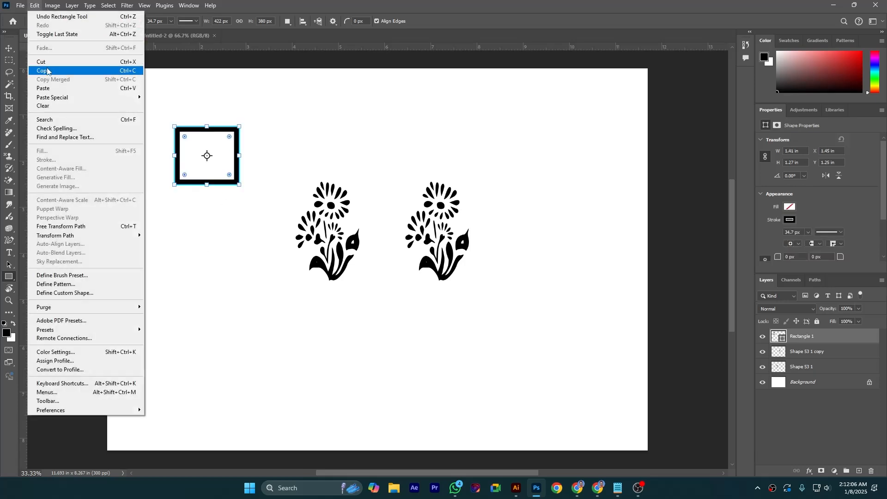
{"action": "left_click", "coordinate": [122, 62]}
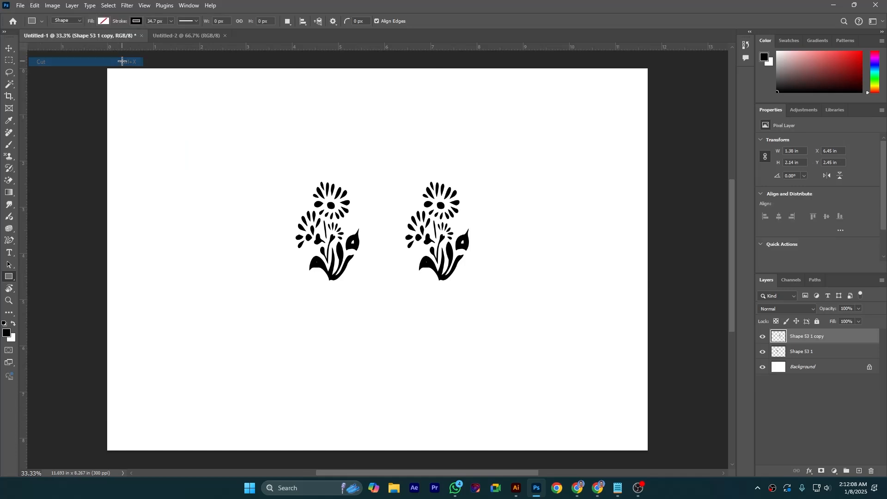
{"action": "left_click", "coordinate": [34, 5]}
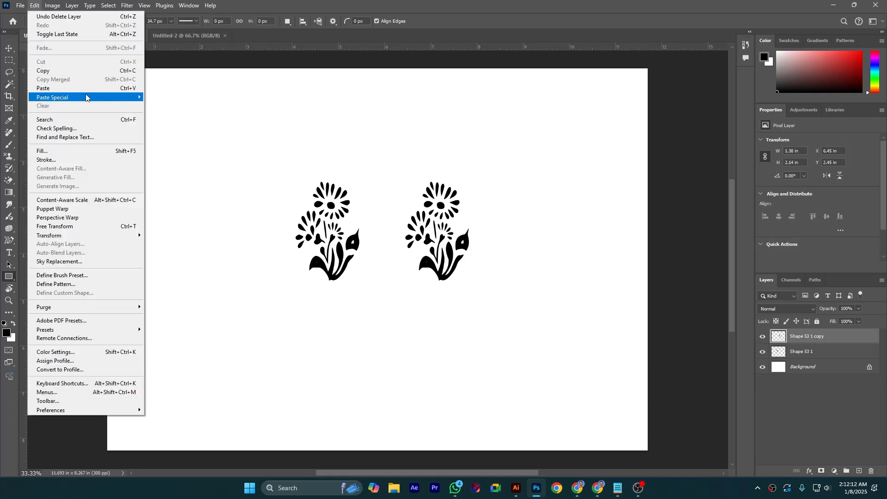
{"action": "left_click", "coordinate": [75, 89]}
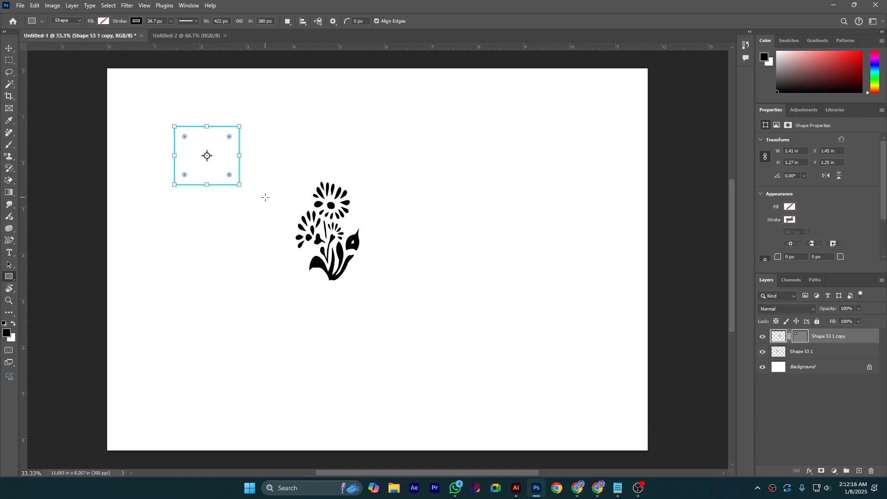
{"action": "key", "text": "ctrl+z"}
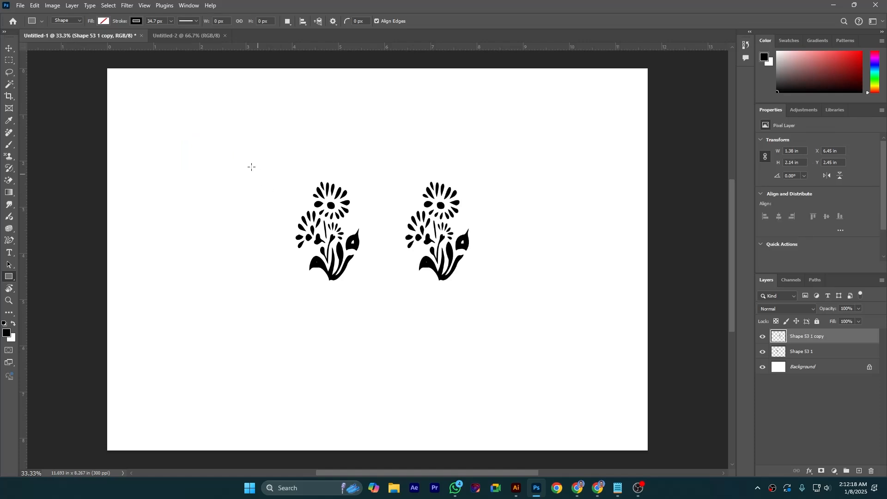
Add a new empty layer and paste the cut rectangle onto it
{"action": "left_click", "coordinate": [860, 470]}
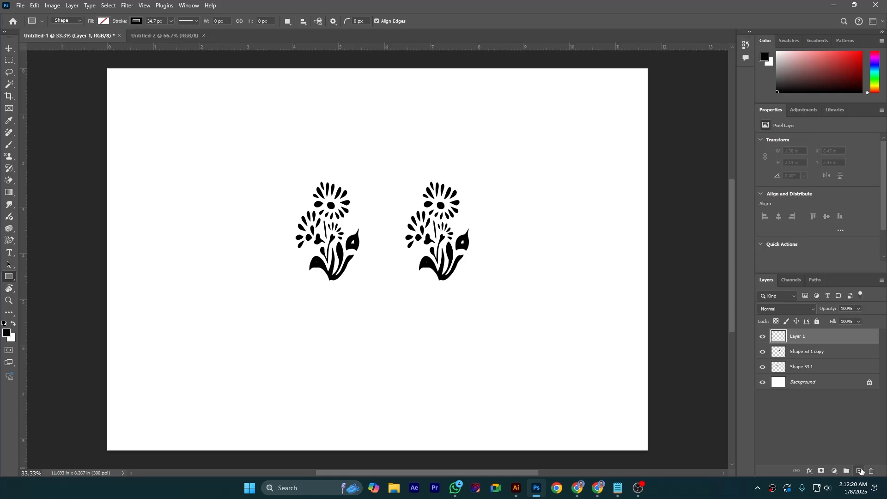
{"action": "left_click", "coordinate": [34, 5]}
{"action": "left_click", "coordinate": [59, 88]}
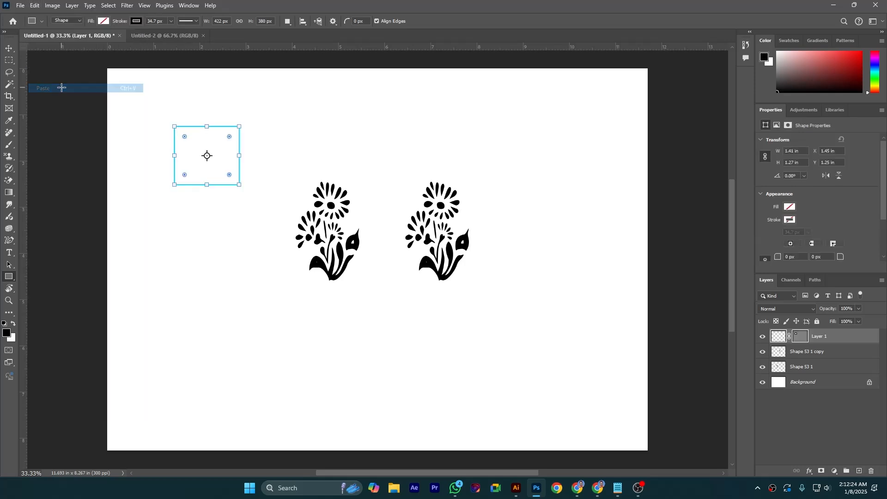
Check the vector mask on the layer holding the pasted rectangle, and delete that layer
{"action": "left_click", "coordinate": [9, 48]}
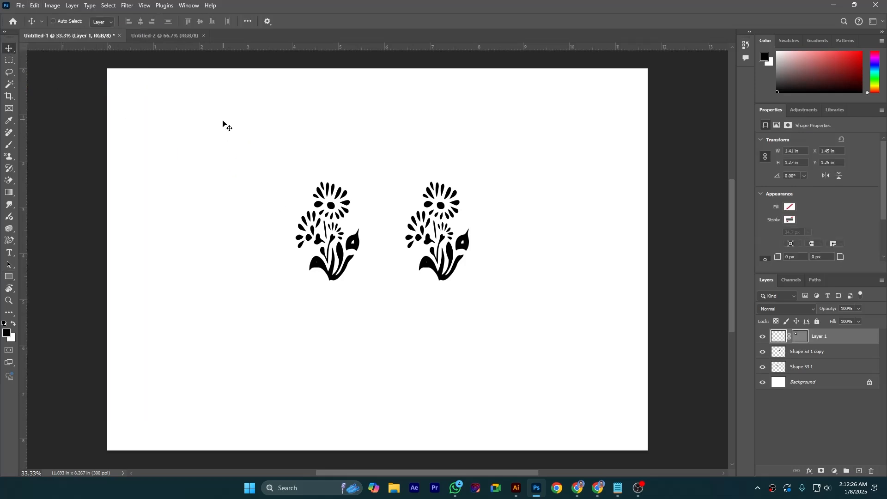
{"action": "left_click", "coordinate": [801, 337]}
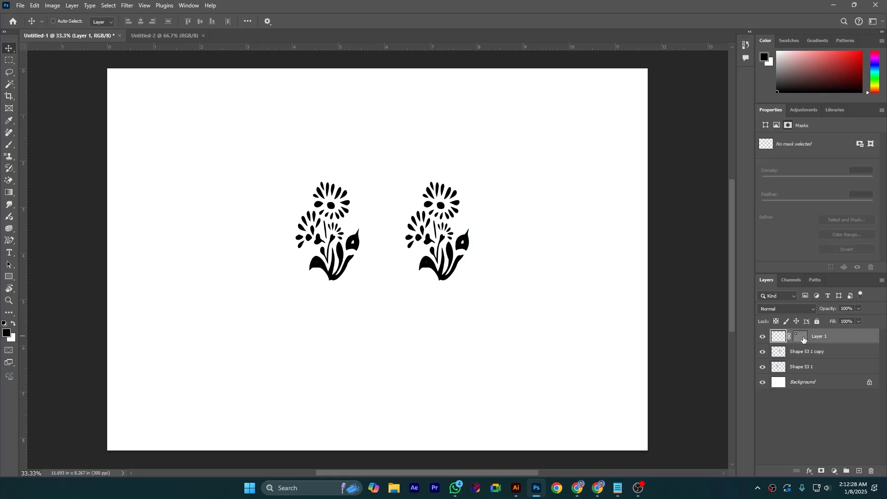
{"action": "left_click", "coordinate": [801, 337]}
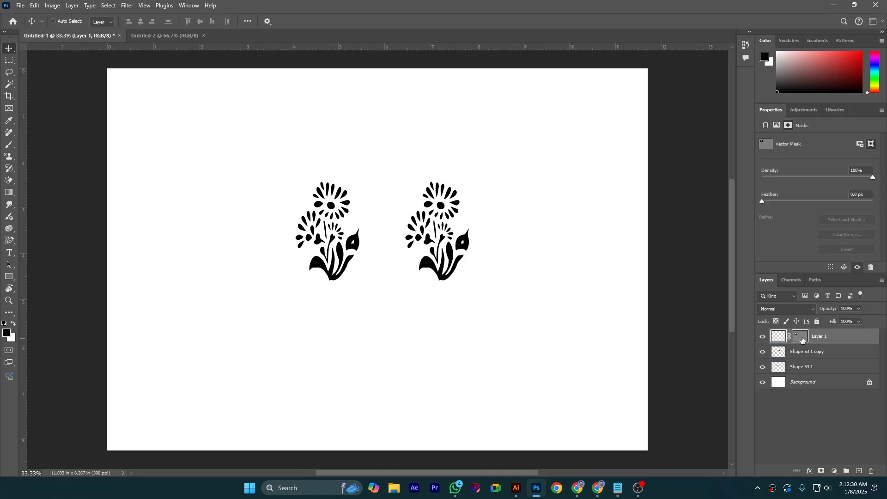
{"action": "left_click", "coordinate": [801, 337]}
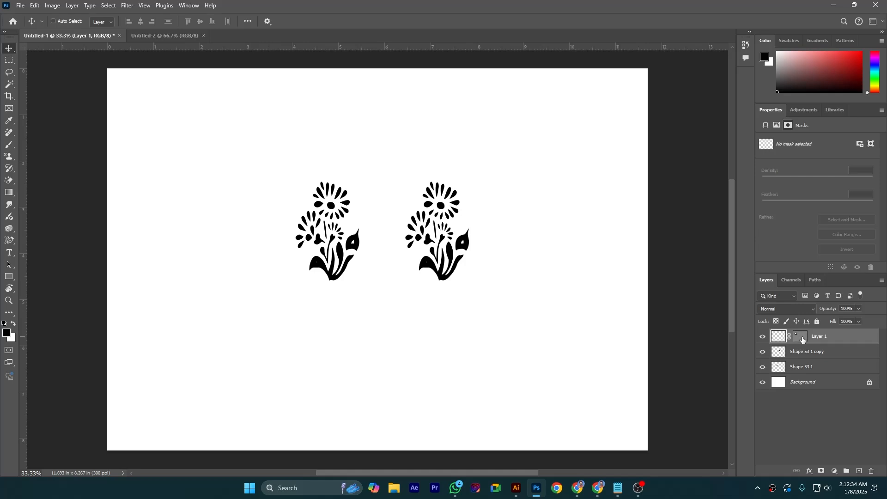
{"action": "key", "text": "Delete"}
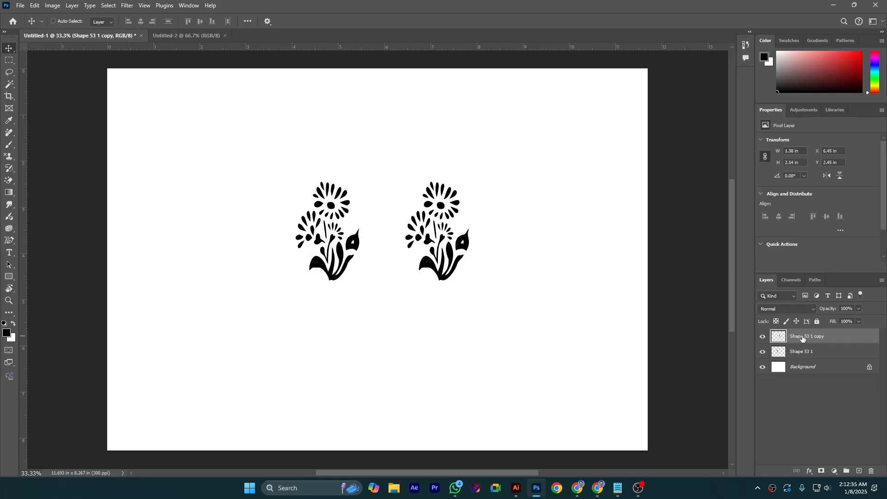
Add a new layer and draw an unfilled, black-stroked rectangle about 539 × 410 px in the canvas's upper-left area
{"action": "left_click", "coordinate": [860, 471]}
{"action": "left_click", "coordinate": [35, 6]}
{"action": "left_click", "coordinate": [138, 146]}
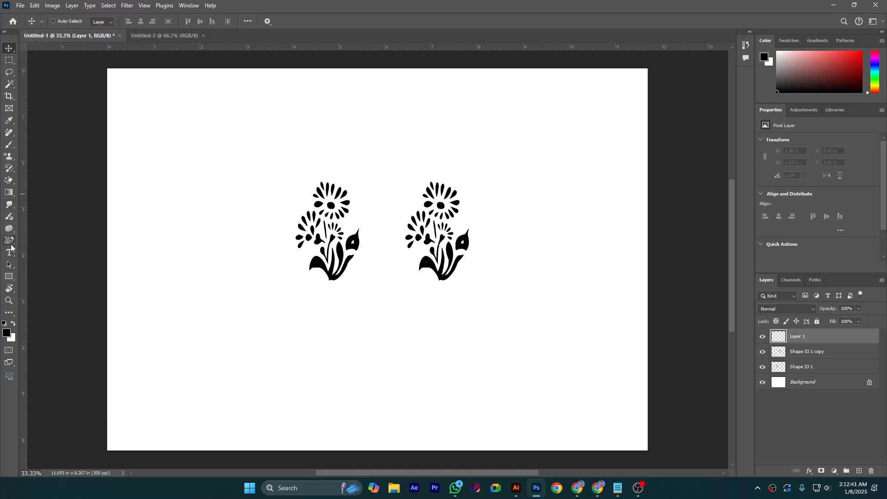
{"action": "left_click", "coordinate": [8, 277]}
{"action": "left_click_drag", "start_coordinate": [151, 123], "coordinate": [235, 186]}
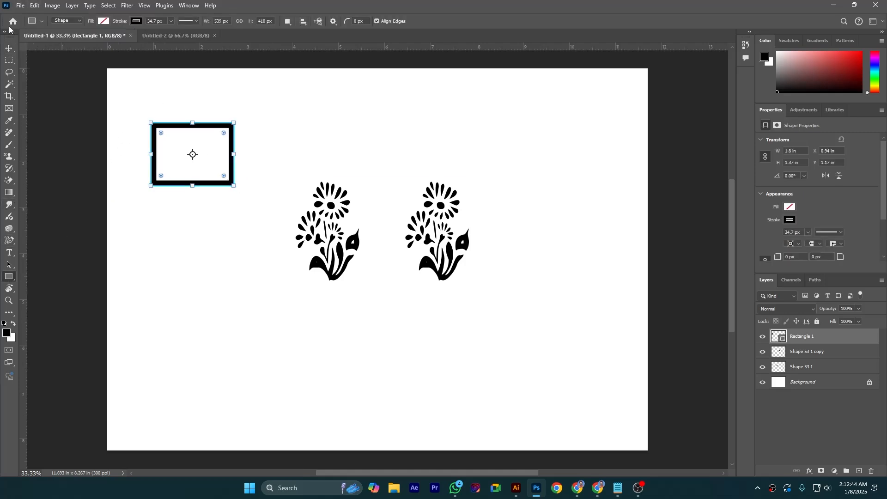
Copy the rectangle and duplicate it at the same position with Paste in Place
{"action": "left_click", "coordinate": [52, 5]}
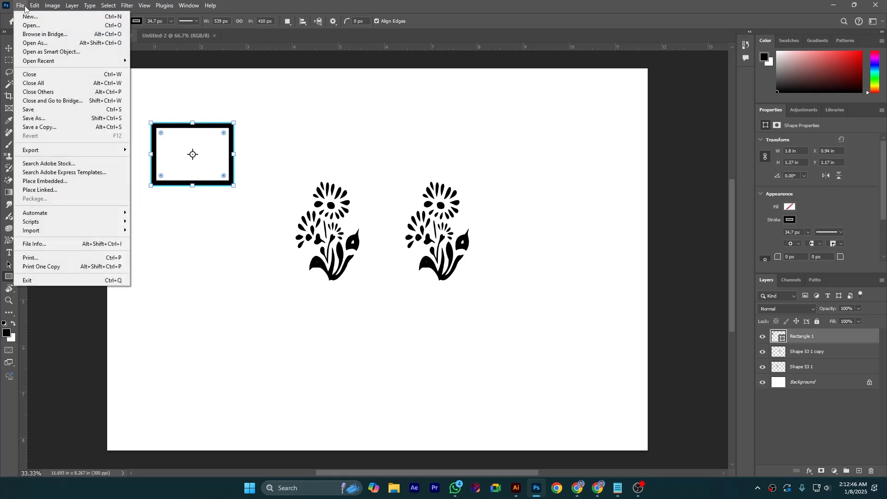
{"action": "mouse_move", "coordinate": [35, 6]}
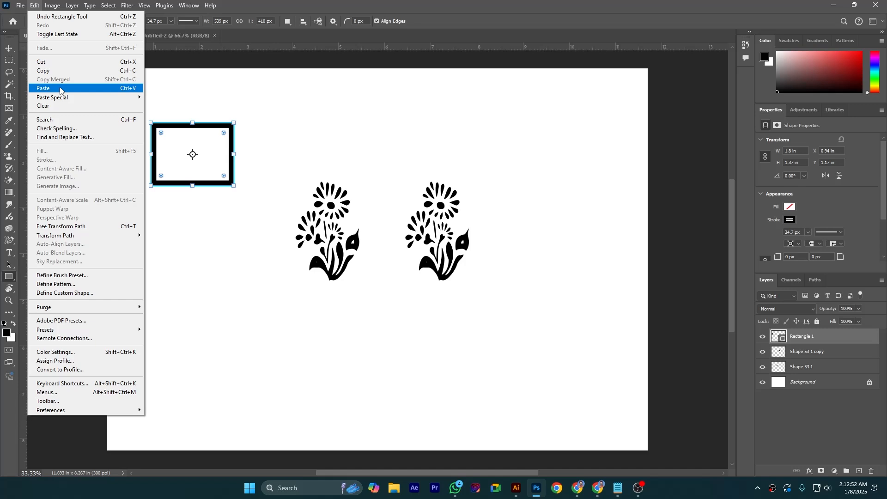
{"action": "mouse_move", "coordinate": [72, 99]}
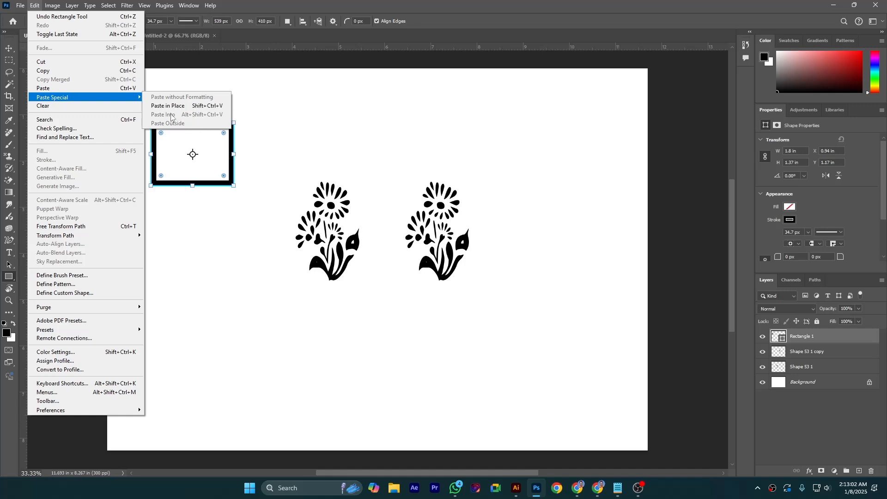
{"action": "left_click", "coordinate": [51, 72]}
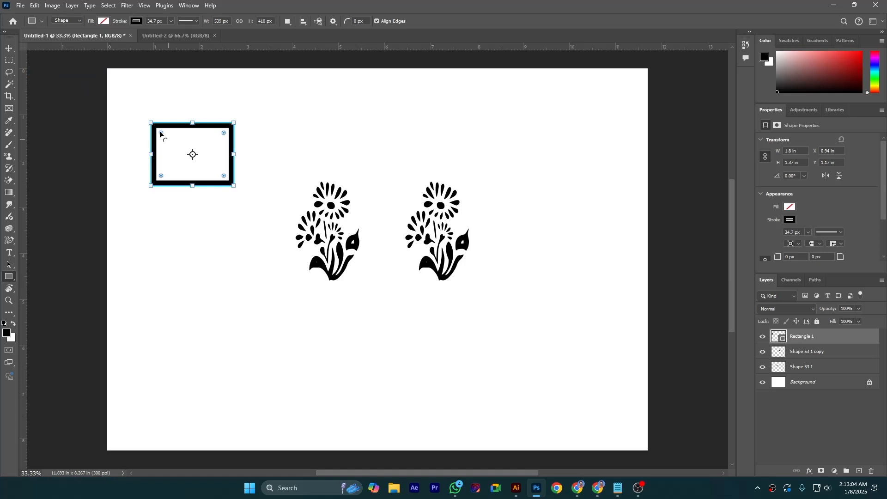
{"action": "left_click", "coordinate": [35, 6]}
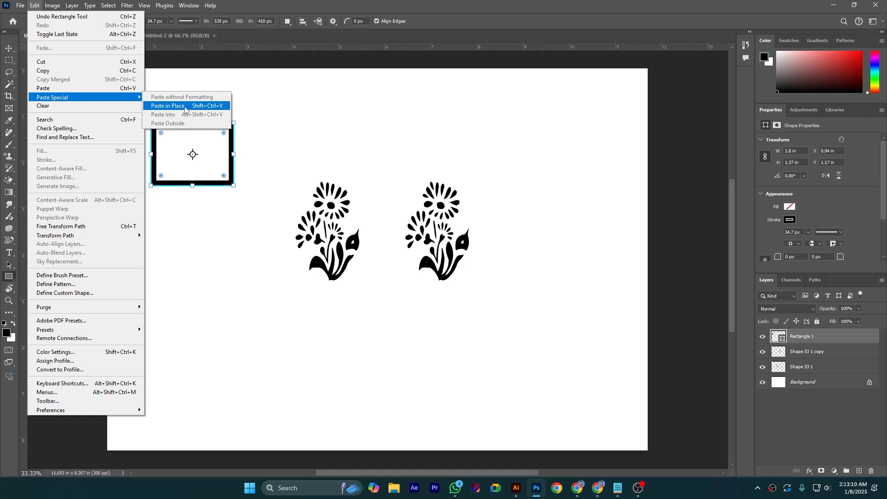
{"action": "left_click", "coordinate": [185, 109]}
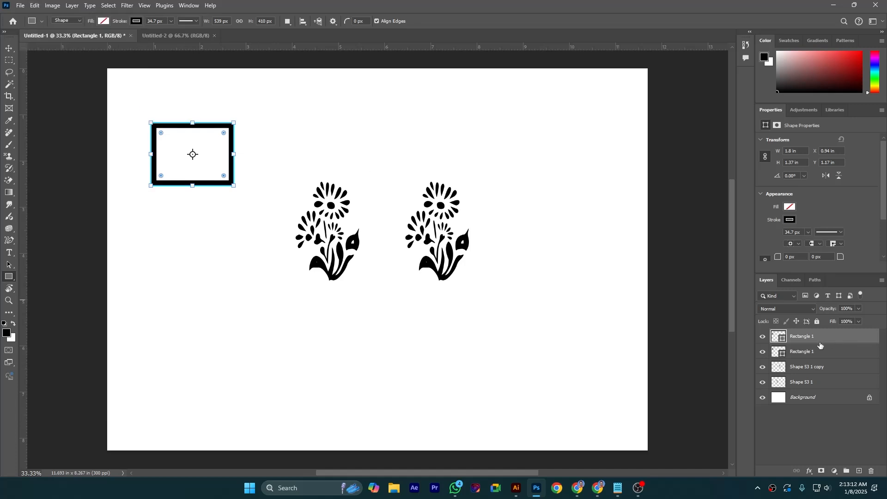
Toggle the visibility of the duplicate rectangle's layer off and on, and delete that layer
{"action": "left_click", "coordinate": [763, 337]}
{"action": "left_click", "coordinate": [765, 337]}
{"action": "left_click", "coordinate": [871, 471]}
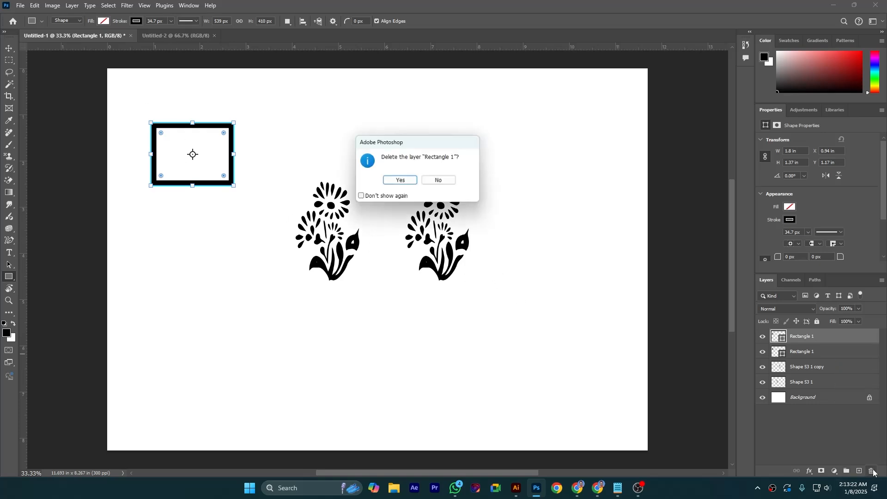
{"action": "left_click", "coordinate": [401, 181]}
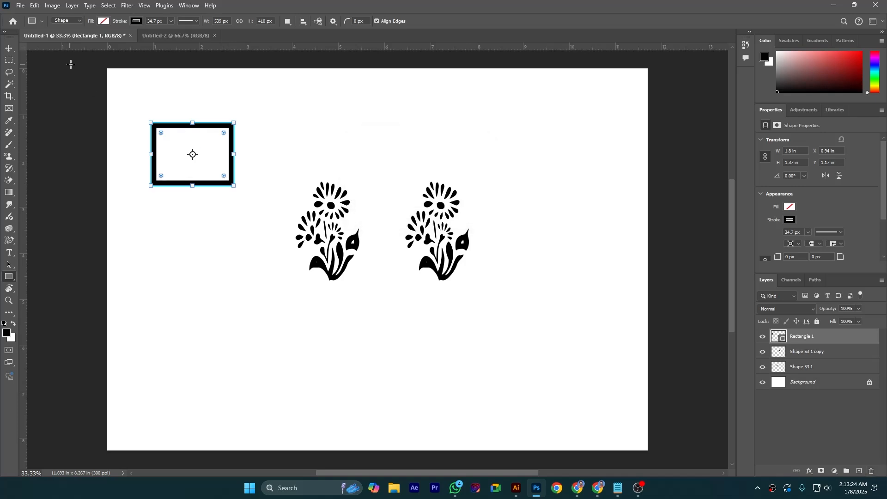
Copy the remaining rectangle and remove it from the document with the Clear command
{"action": "left_click", "coordinate": [34, 6]}
{"action": "left_click", "coordinate": [50, 71]}
{"action": "left_click", "coordinate": [35, 6]}
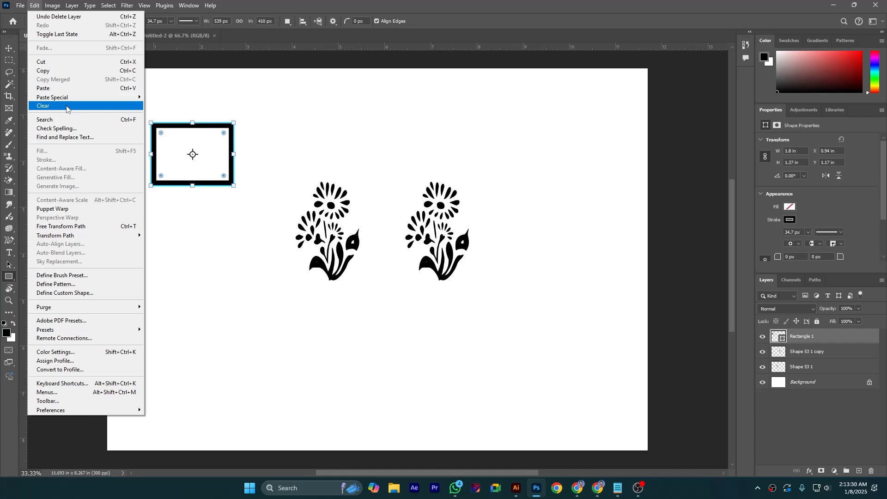
{"action": "left_click", "coordinate": [834, 337]}
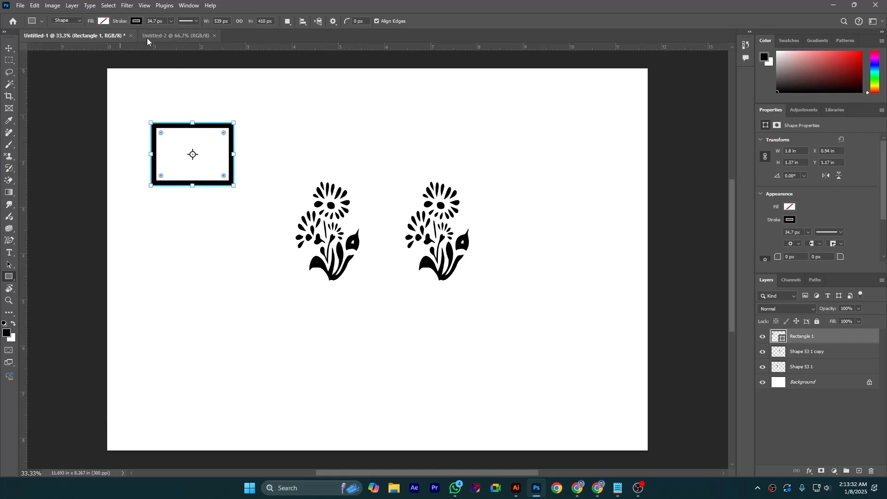
{"action": "left_click", "coordinate": [40, 7]}
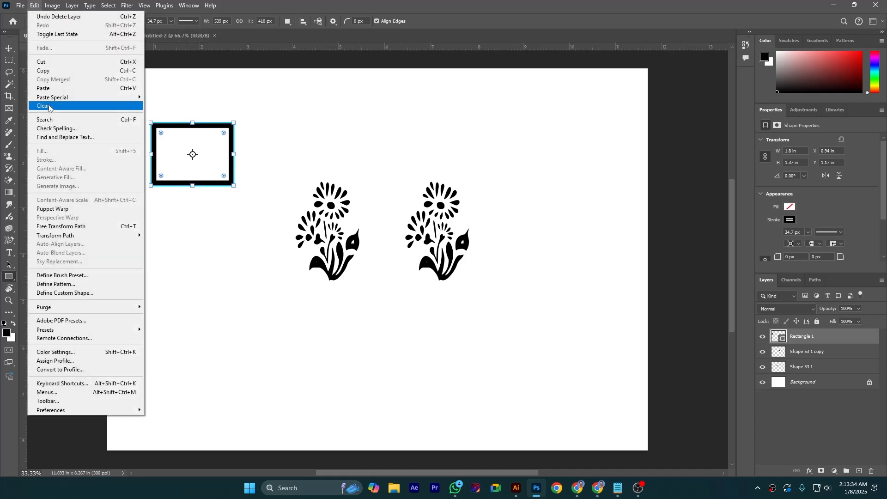
{"action": "left_click", "coordinate": [49, 105]}
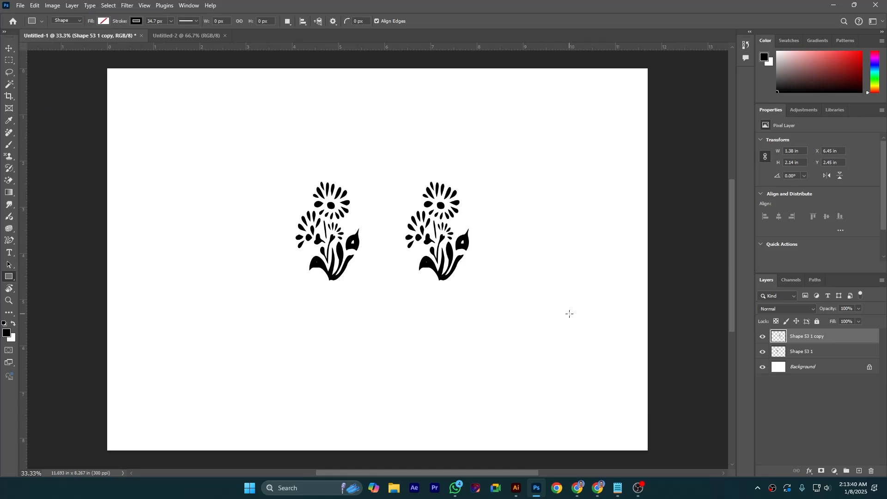
Select an area of about 5.82 × 4.82 in around both flowers with the Rectangular Marquee and copy it with Copy Merged
{"action": "left_click", "coordinate": [35, 6]}
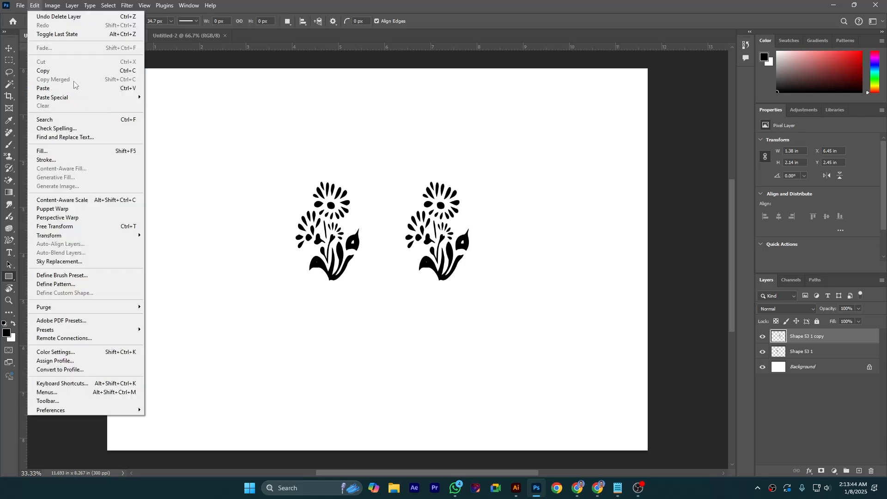
{"action": "left_click", "coordinate": [5, 63]}
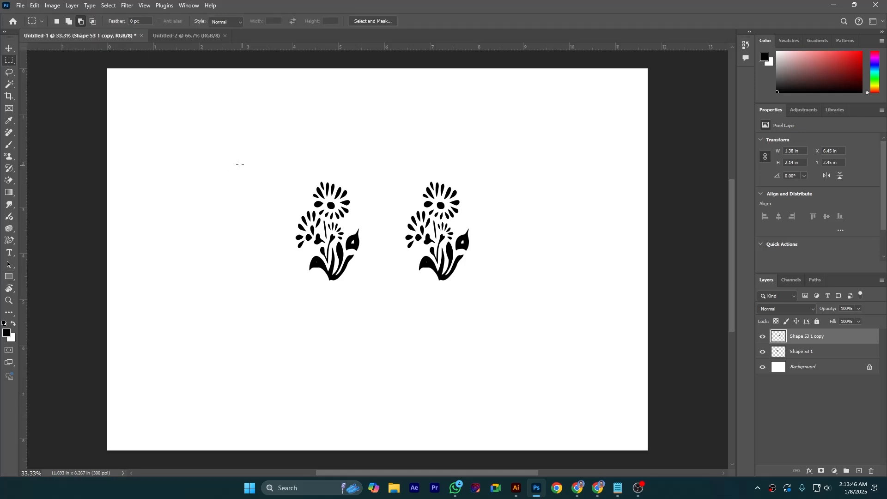
{"action": "left_click_drag", "start_coordinate": [256, 135], "coordinate": [525, 357]}
{"action": "left_click", "coordinate": [34, 5]}
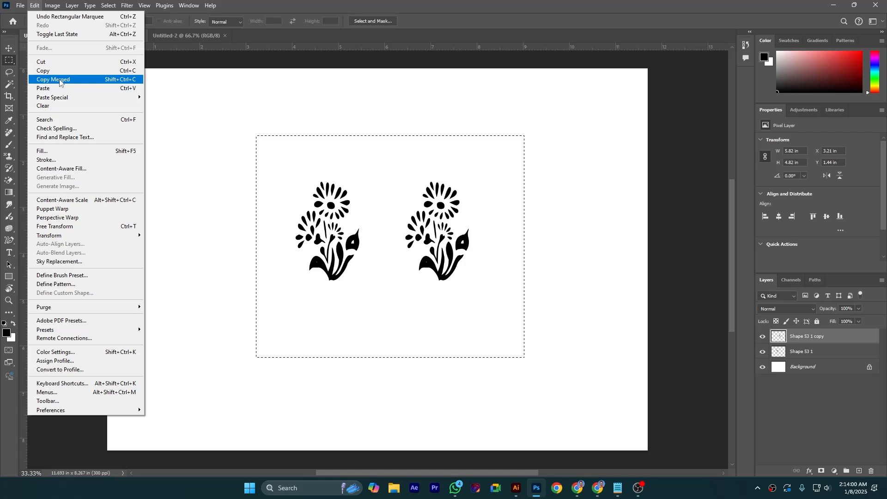
{"action": "left_click", "coordinate": [59, 79]}
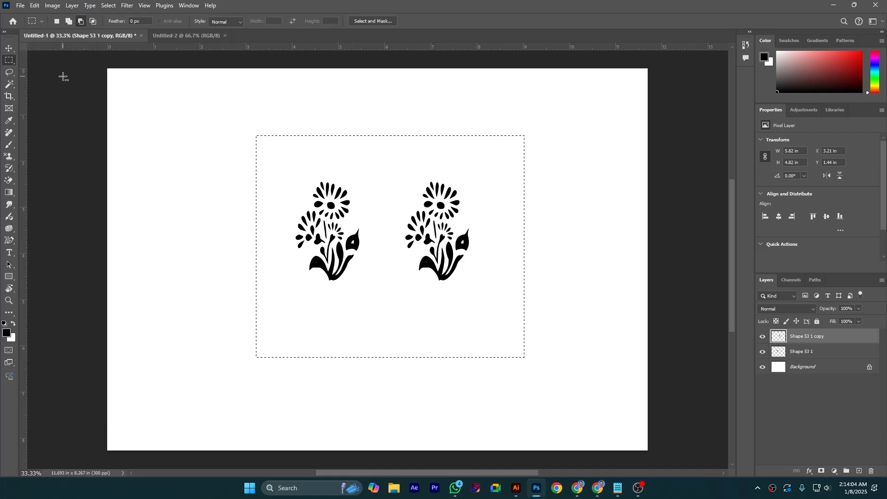
Paste the merged flower copy into the Untitled-2 document and return to Untitled-1
{"action": "left_click", "coordinate": [195, 37]}
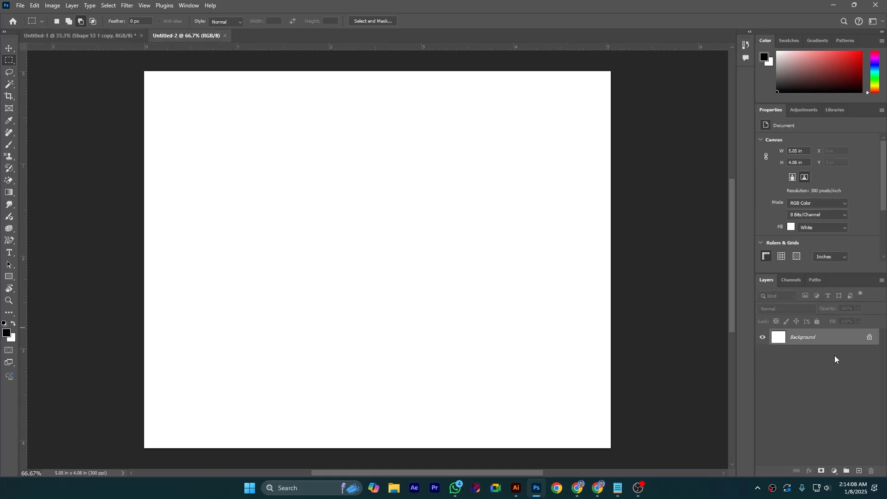
{"action": "left_click", "coordinate": [32, 6]}
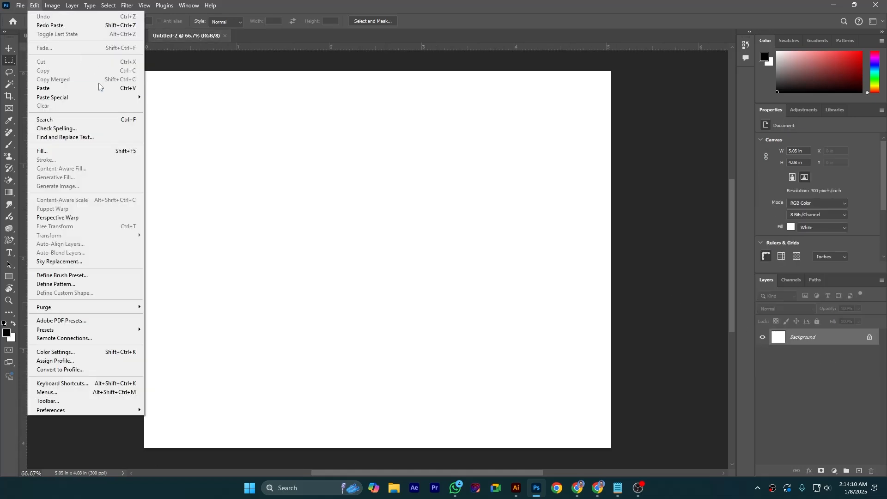
{"action": "left_click", "coordinate": [88, 91]}
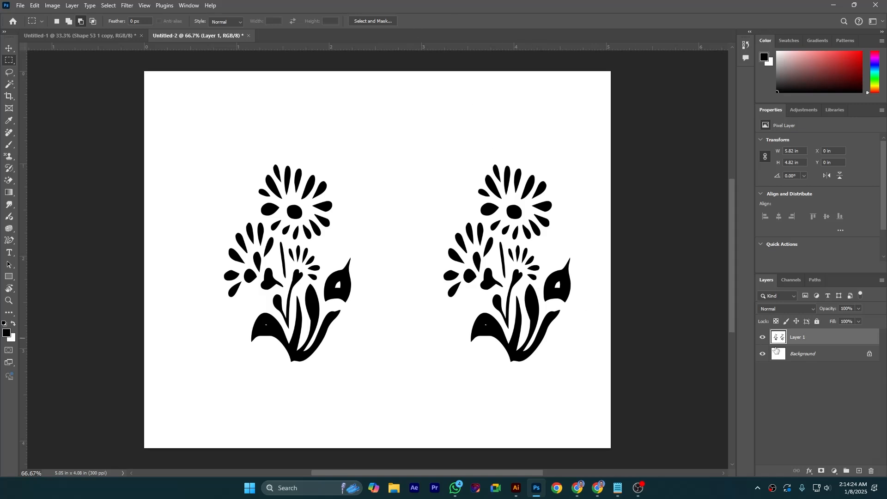
{"action": "left_click", "coordinate": [69, 36]}
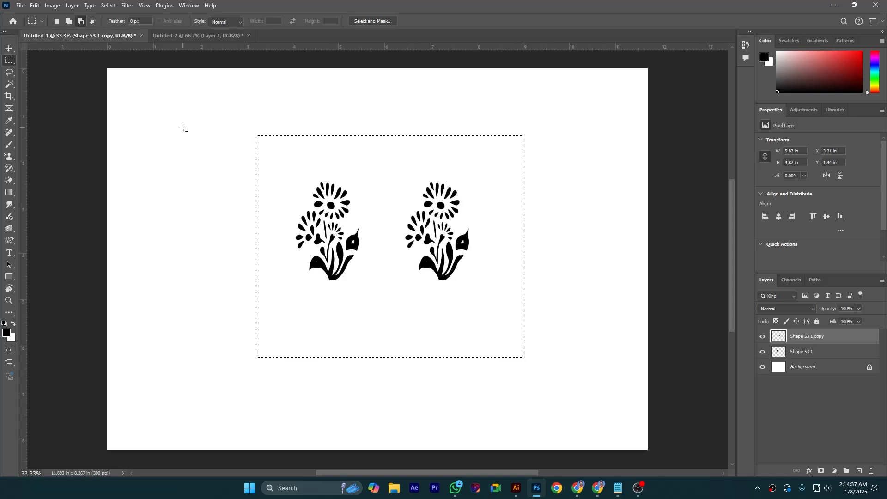